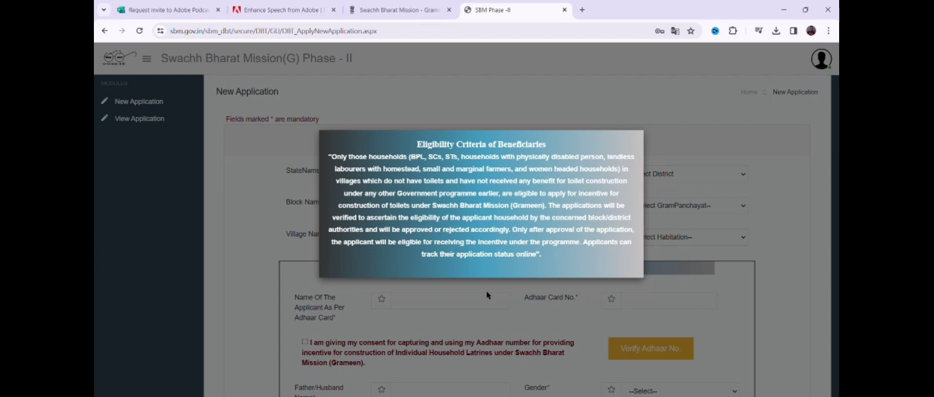
# Dismiss the eligibility notice, then set the district to SIDDHARTHNAGAR and the block to SHOHARATGARH.
pyautogui.click(488, 295)
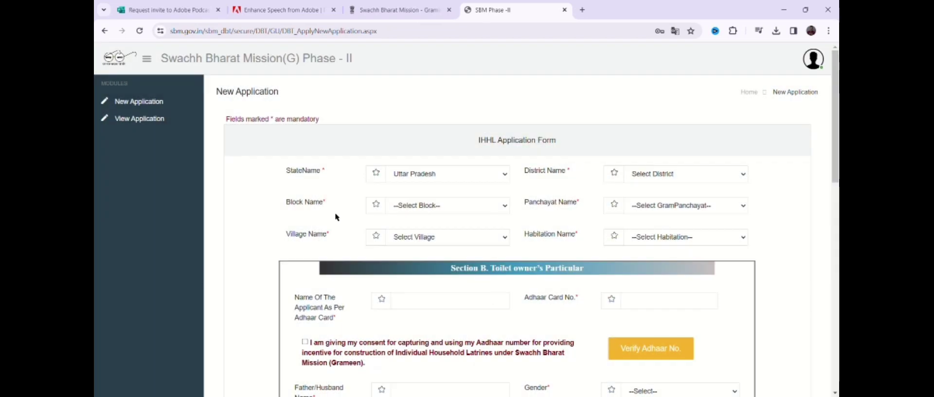
pyautogui.scroll(-1, 378, 240)
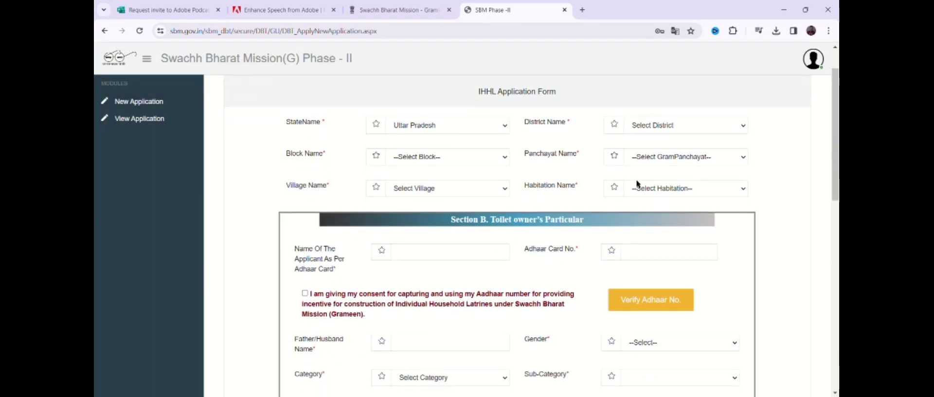
pyautogui.scroll(1, 596, 191)
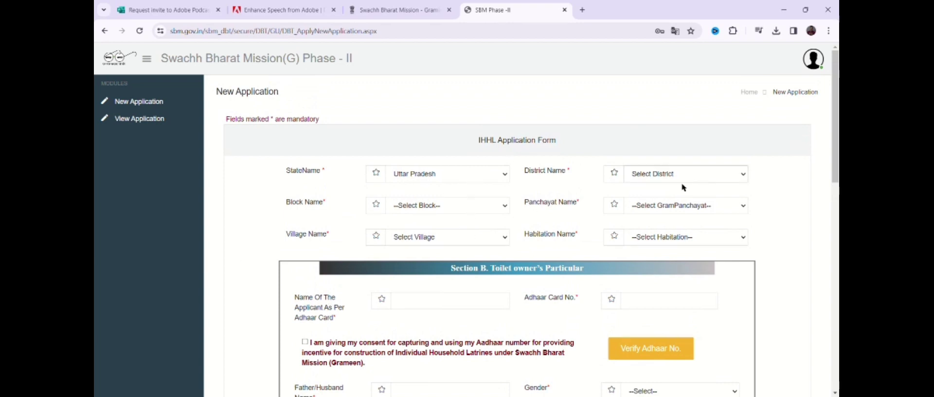
pyautogui.click(672, 266)
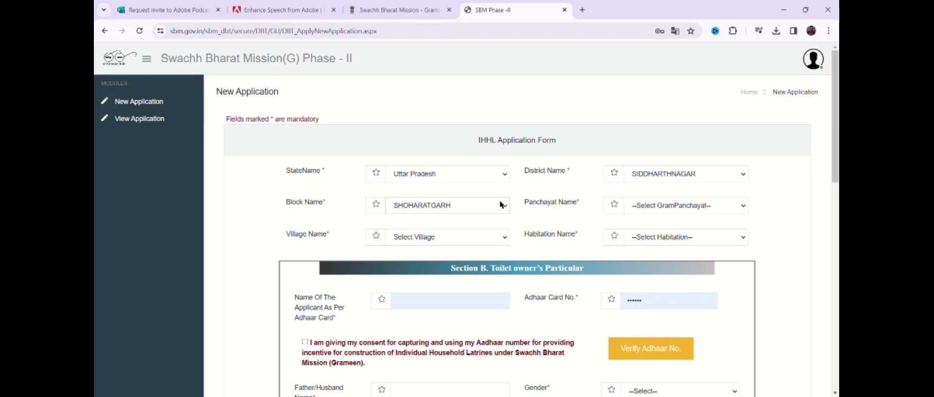
# Select KAUWA as the panchayat, the village and the habitation in the application form.
pyautogui.click(707, 209)
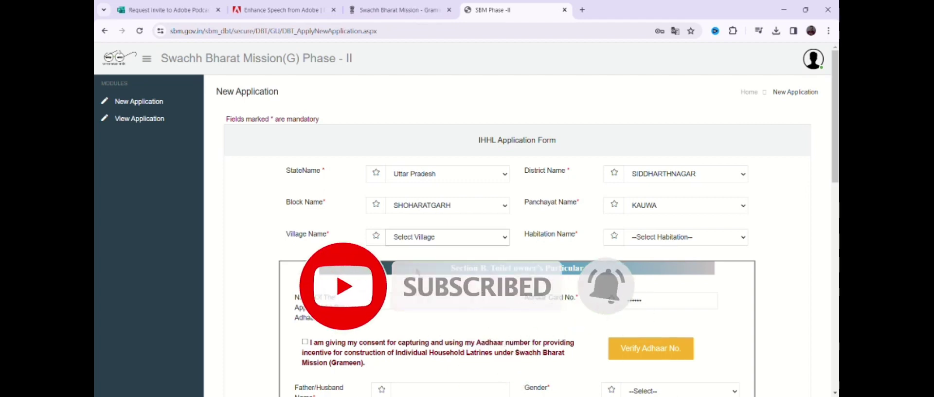
pyautogui.click(417, 271)
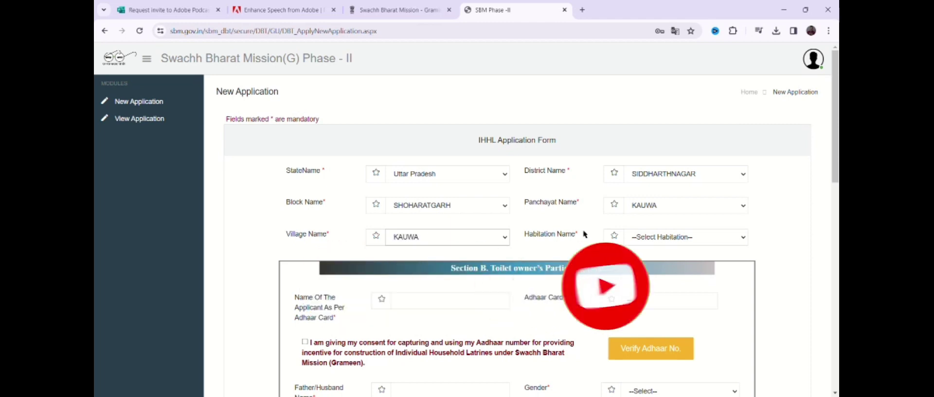
pyautogui.click(665, 240)
pyautogui.click(654, 261)
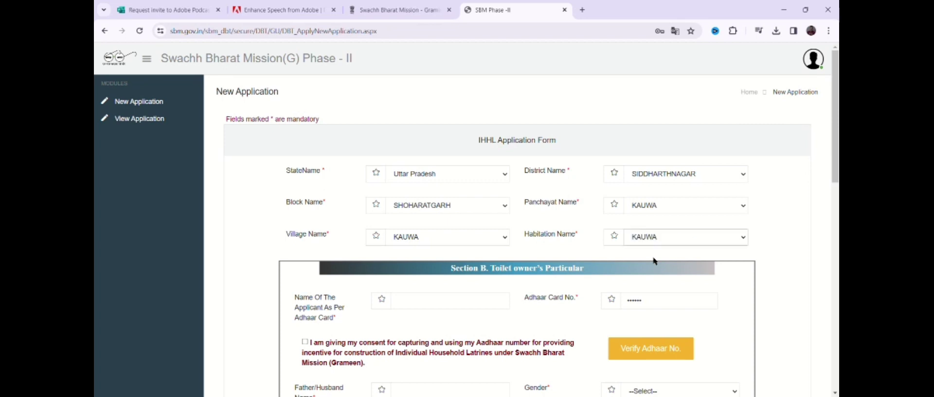
pyautogui.scroll(-3, 654, 262)
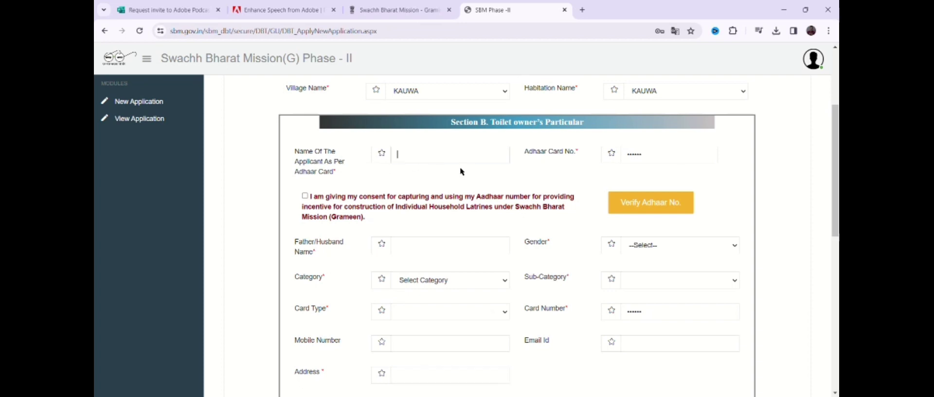
pyautogui.click(642, 161)
pyautogui.doubleClick(678, 160)
pyautogui.click(662, 167)
# Set the applicant's gender to Male, category to APL and sub-category to Small & Marginal Farmers.
pyautogui.scroll(-2, 468, 273)
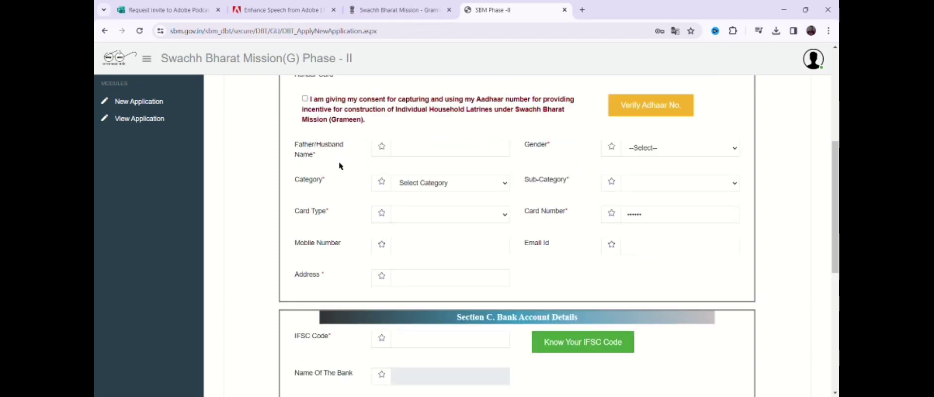
pyautogui.click(447, 152)
pyautogui.click(665, 158)
pyautogui.click(666, 158)
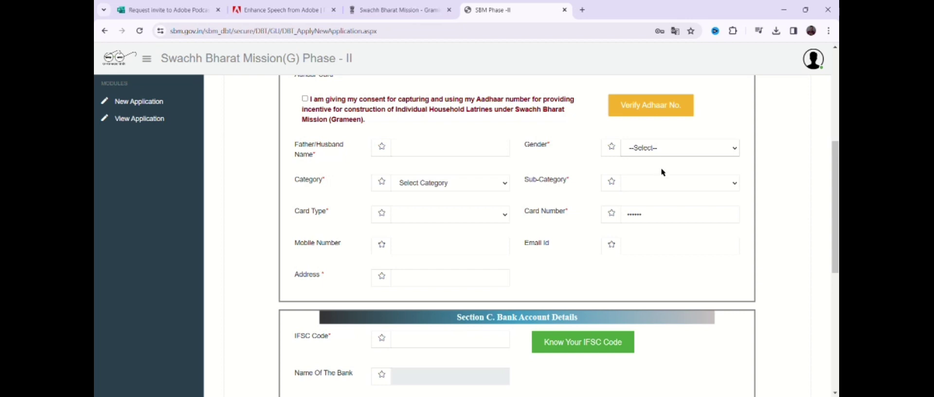
pyautogui.click(662, 173)
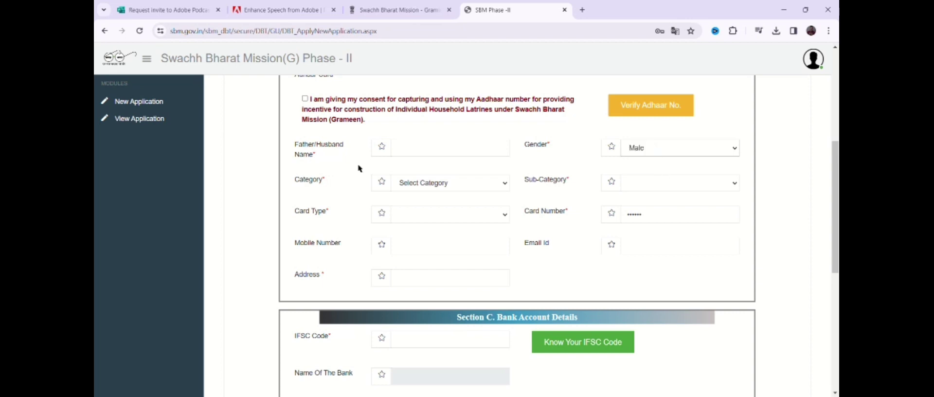
pyautogui.click(420, 210)
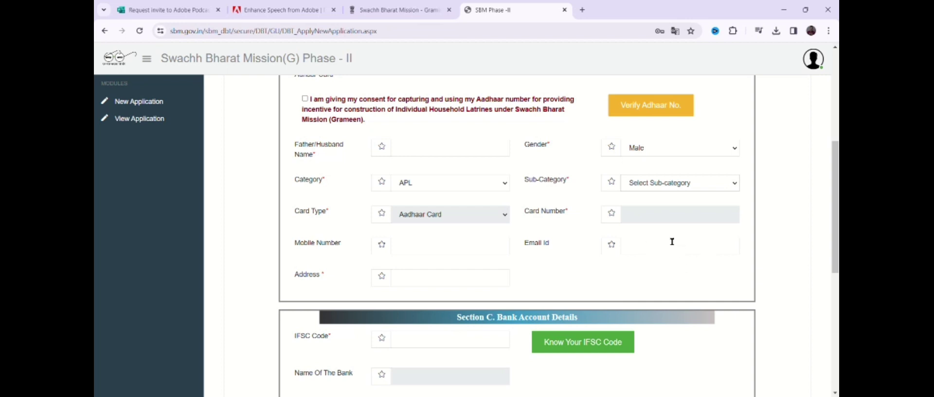
pyautogui.press('Down')
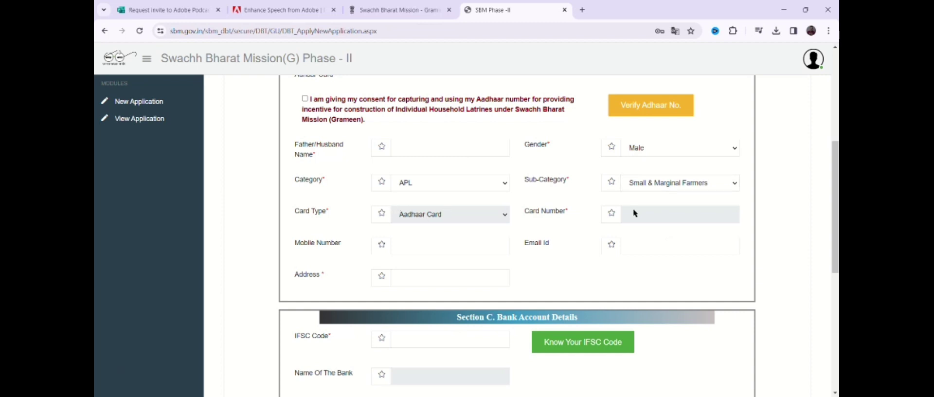
# Look over the mobile number, email and address fields and the Bank Account Details section.
pyautogui.click(429, 254)
pyautogui.click(664, 245)
pyautogui.scroll(-1, 380, 246)
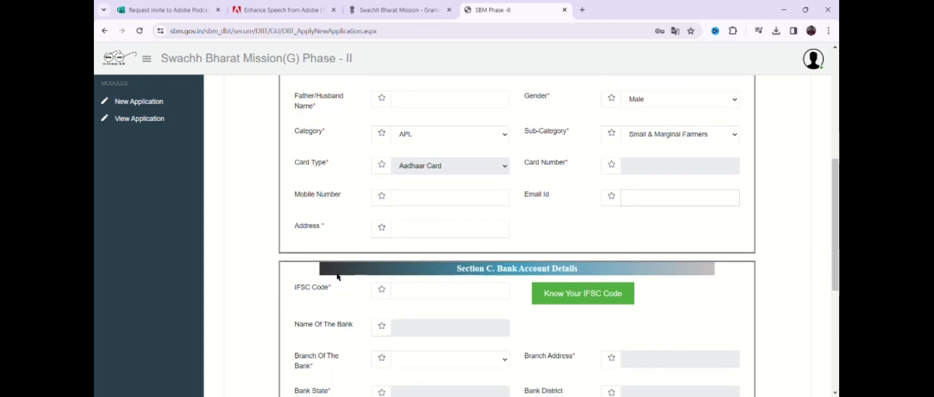
pyautogui.click(417, 229)
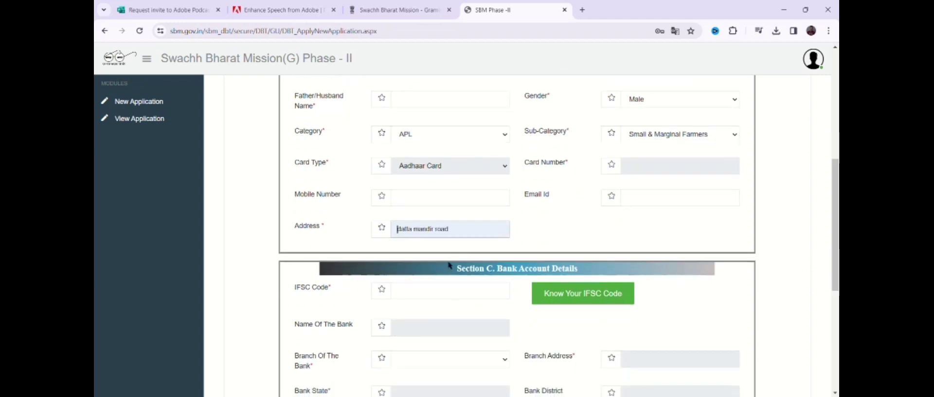
pyautogui.click(605, 238)
pyautogui.scroll(-4, 465, 265)
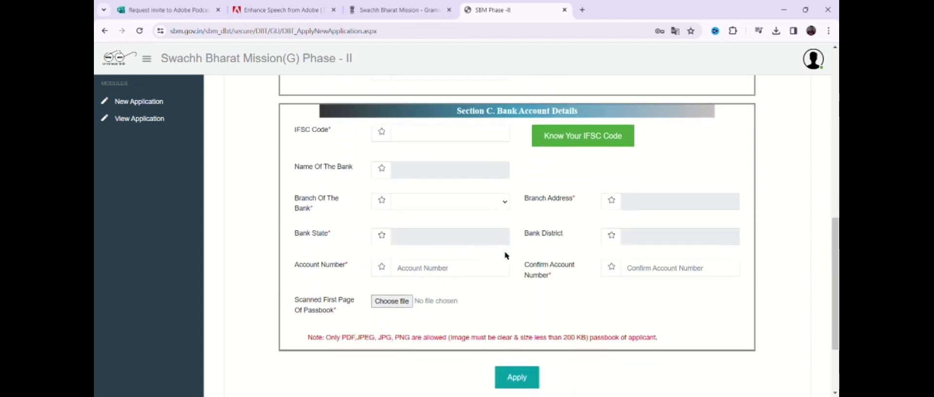
pyautogui.scroll(1, 591, 214)
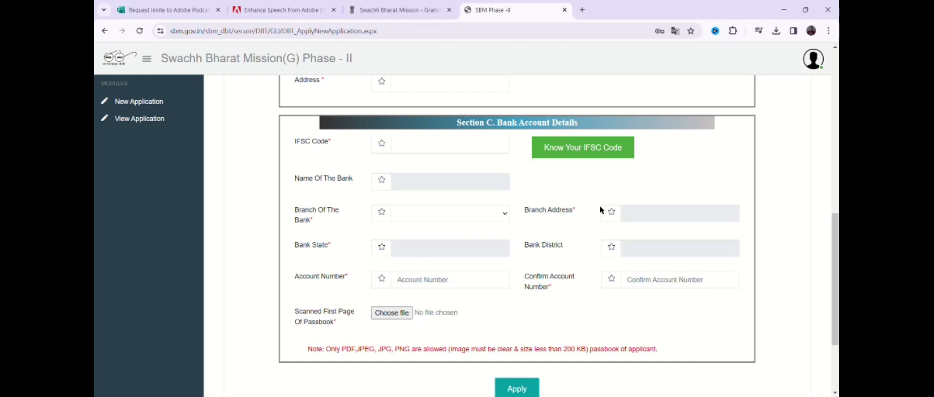
pyautogui.scroll(1, 494, 236)
pyautogui.scroll(-1, 442, 246)
# Open the IFSC code lookup and choose STATE BANK OF INDIA as the bank.
pyautogui.click(446, 153)
pyautogui.click(564, 149)
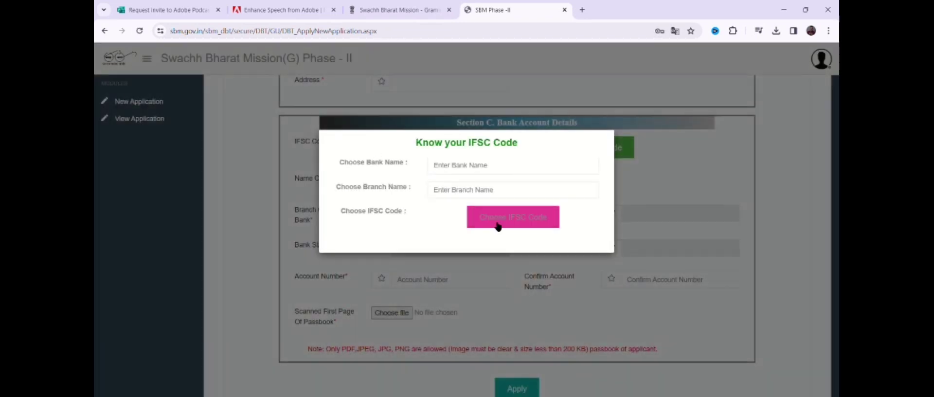
pyautogui.click(460, 167)
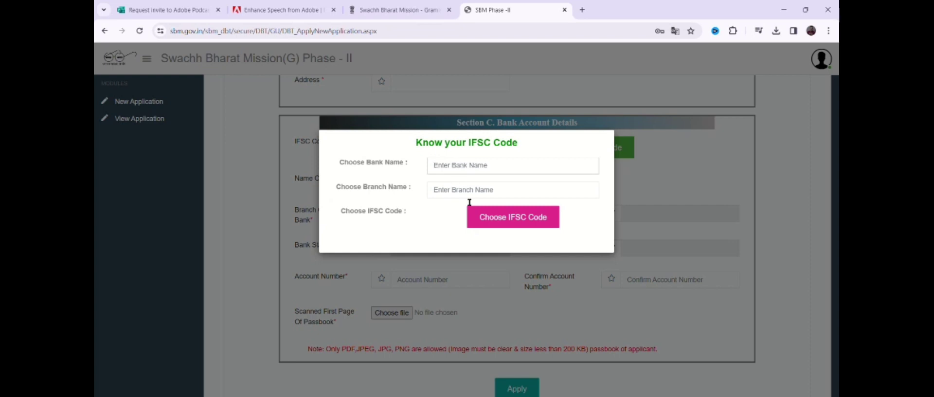
pyautogui.click(466, 171)
pyautogui.click(457, 197)
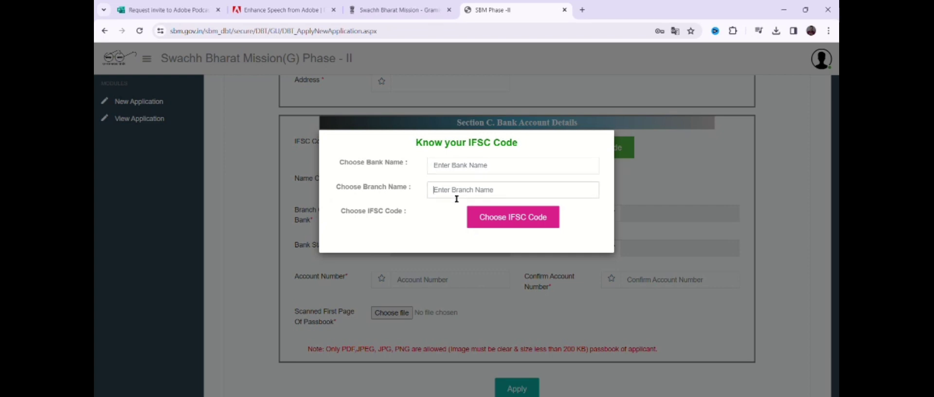
pyautogui.click(462, 173)
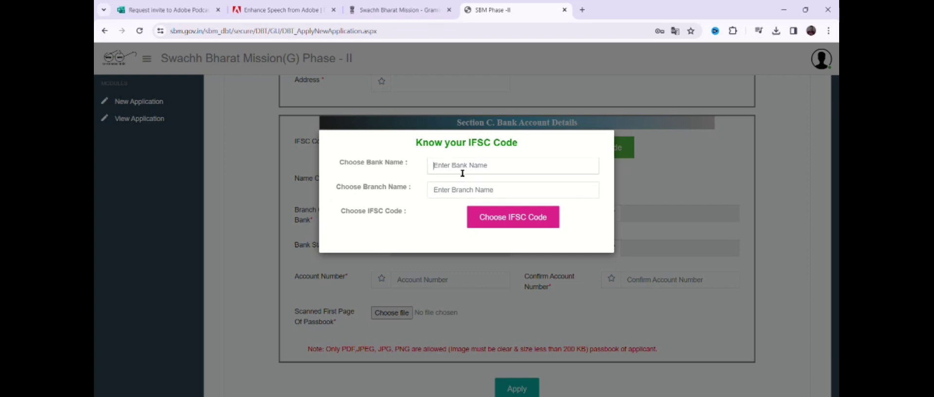
pyautogui.write('tate bank')
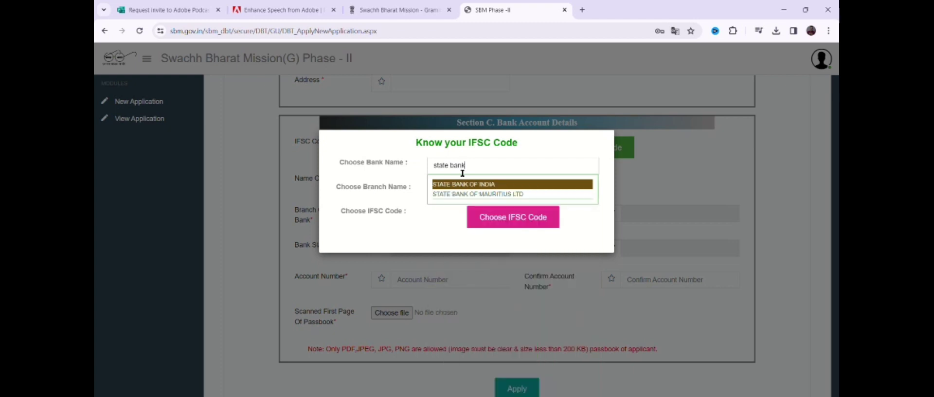
pyautogui.click(482, 183)
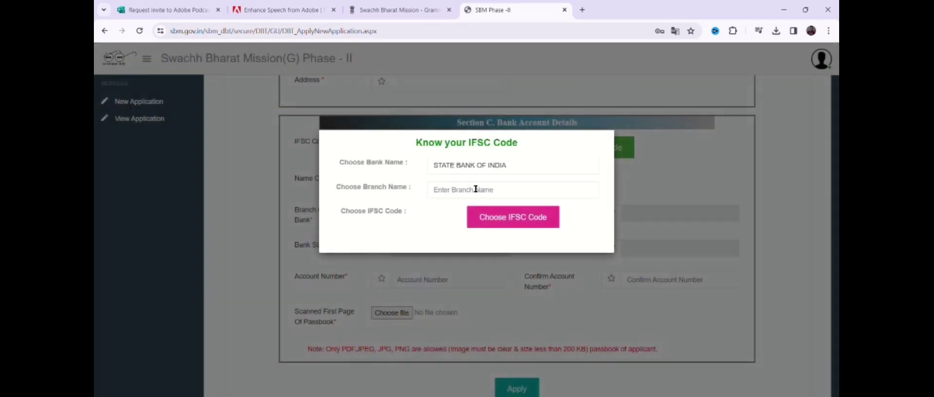
# Choose the branch CHILHIYA SIDDHARTH NAGAR-, look up its IFSC code and close the lookup.
pyautogui.click(465, 196)
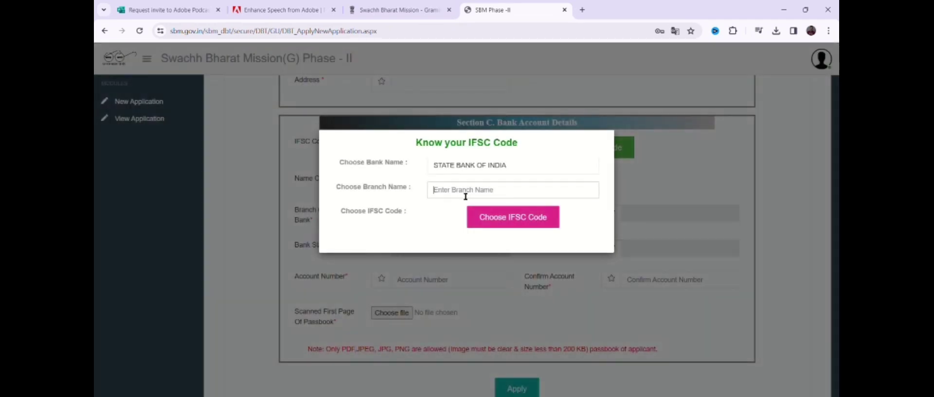
pyautogui.write('d')
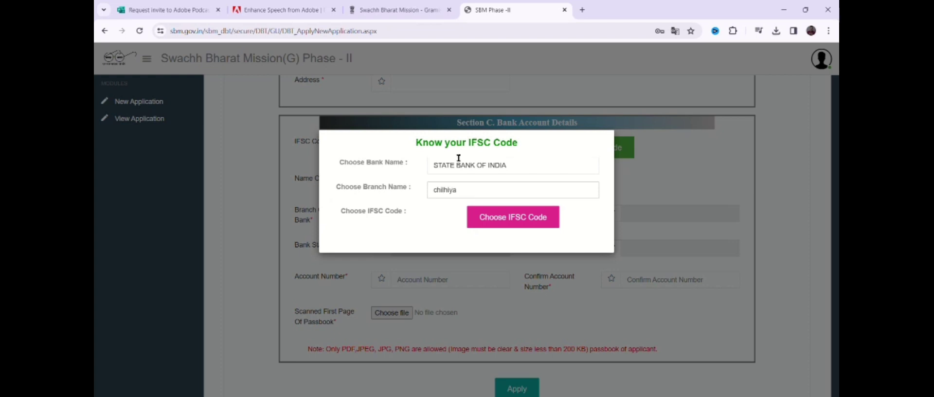
pyautogui.click(464, 210)
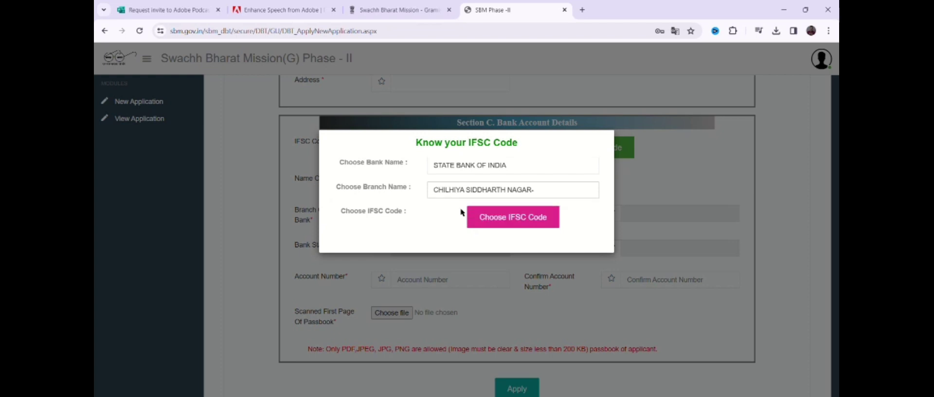
pyautogui.click(515, 224)
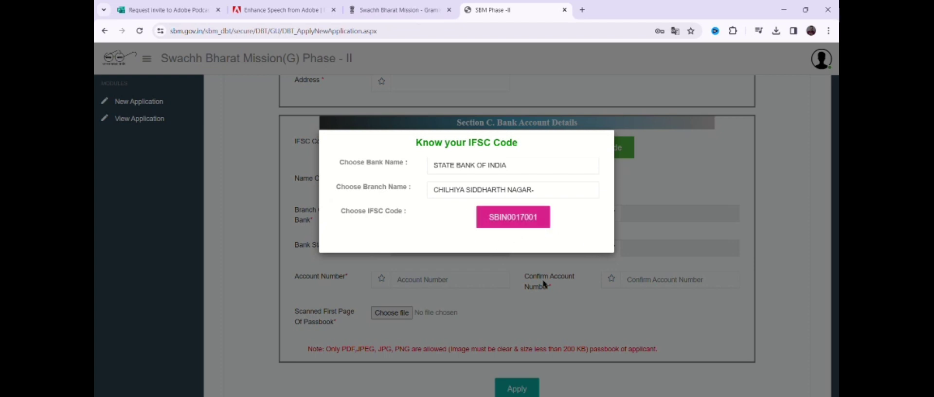
pyautogui.click(679, 191)
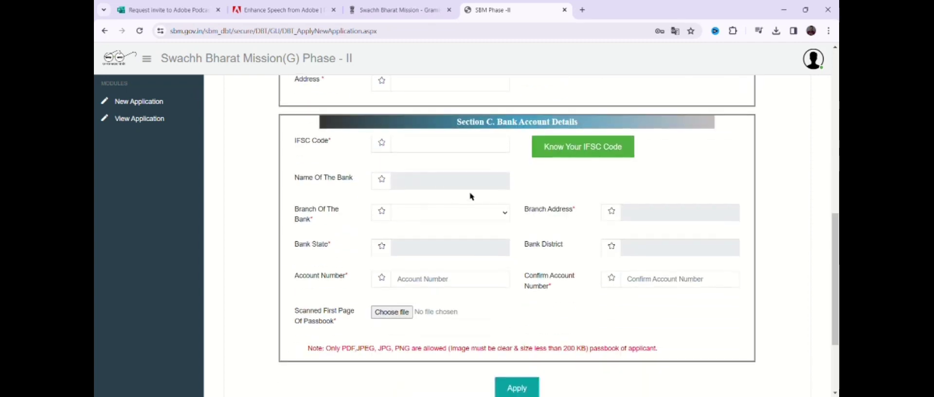
# Examine the account number fields, the passbook upload requirements and the end of the application form.
pyautogui.scroll(-1, 433, 185)
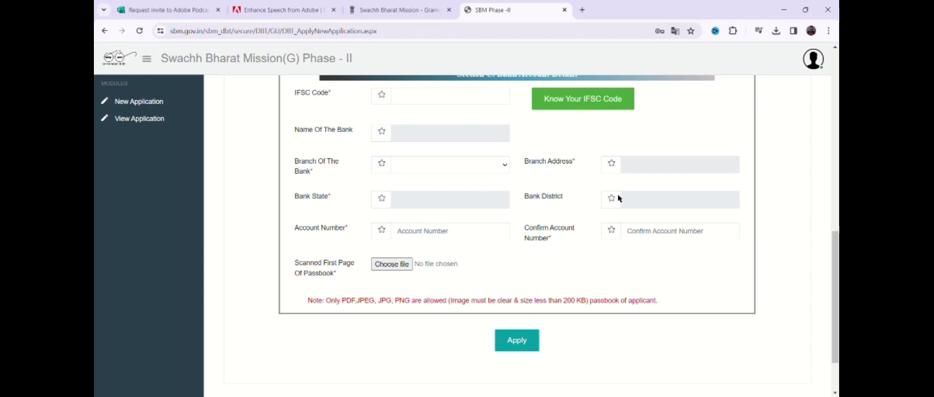
pyautogui.click(438, 235)
pyautogui.click(638, 233)
pyautogui.scroll(2, 516, 251)
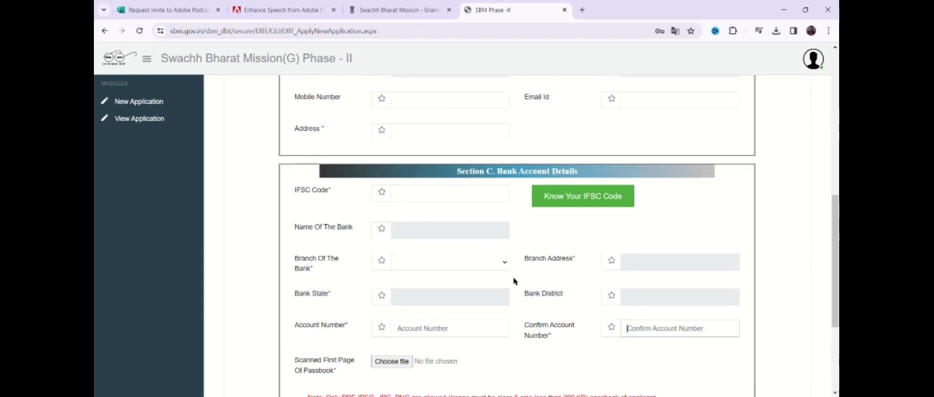
pyautogui.scroll(-2, 617, 284)
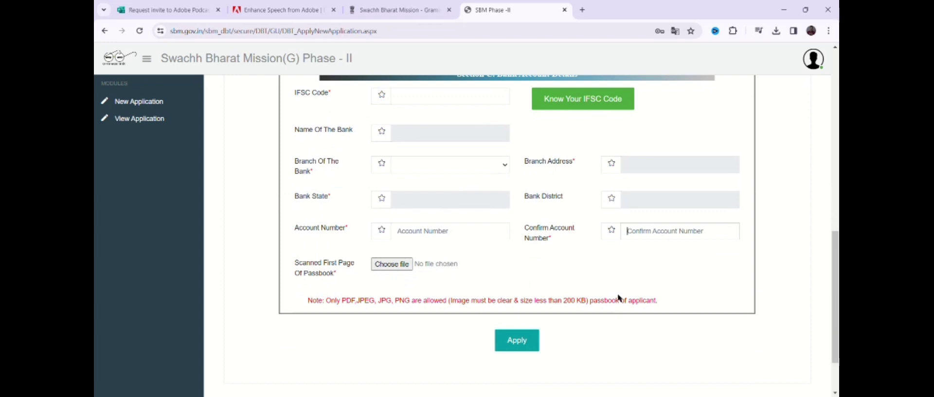
pyautogui.scroll(-1, 543, 374)
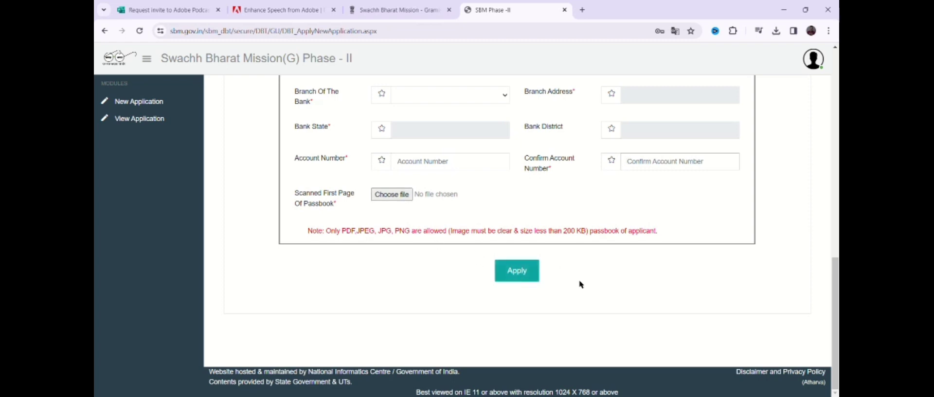
pyautogui.scroll(5, 438, 292)
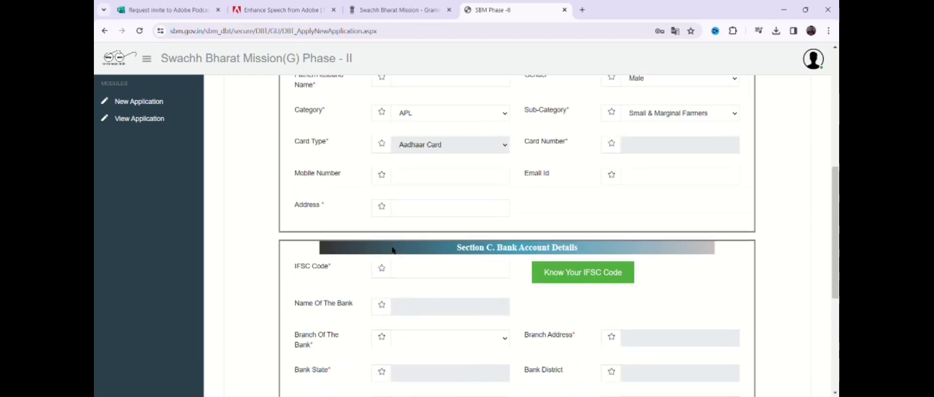
pyautogui.scroll(-5, 462, 265)
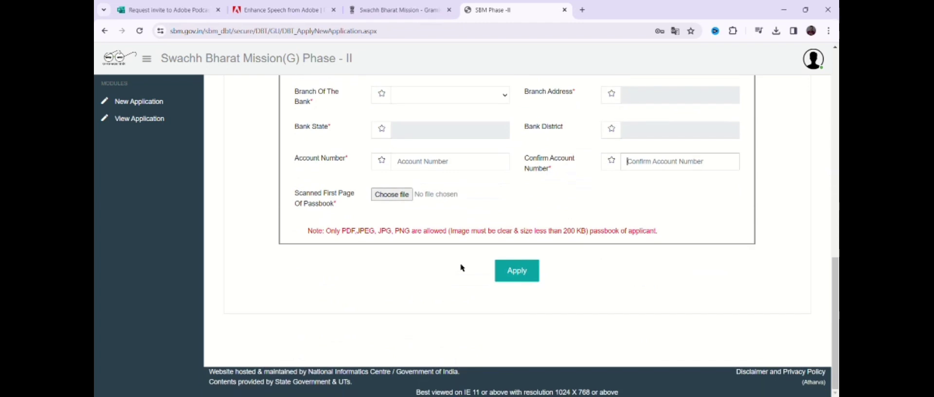